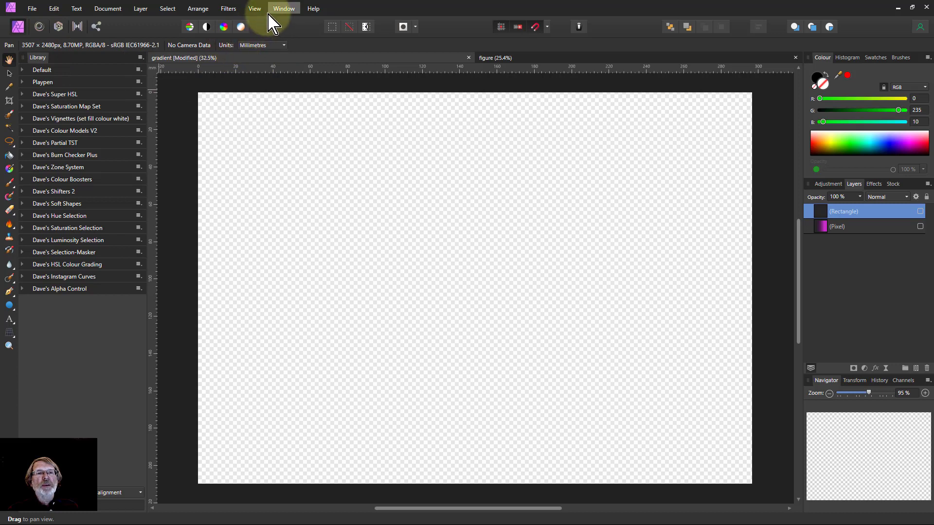
Step: Show the macro Library panel, closing its import options without choosing anything
{"action": "left_click", "coordinate": [254, 9]}
{"action": "mouse_move", "coordinate": [303, 180]}
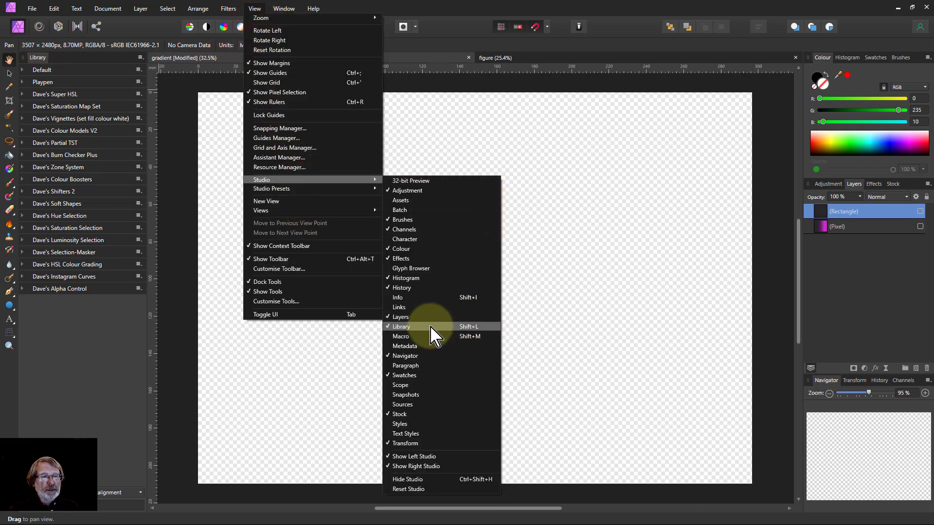
{"action": "left_click", "coordinate": [48, 316]}
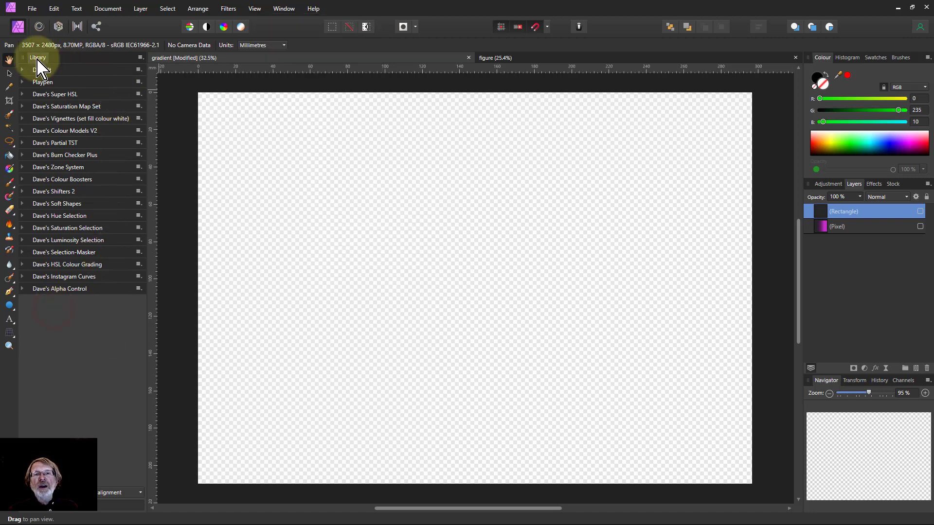
{"action": "left_click", "coordinate": [140, 58]}
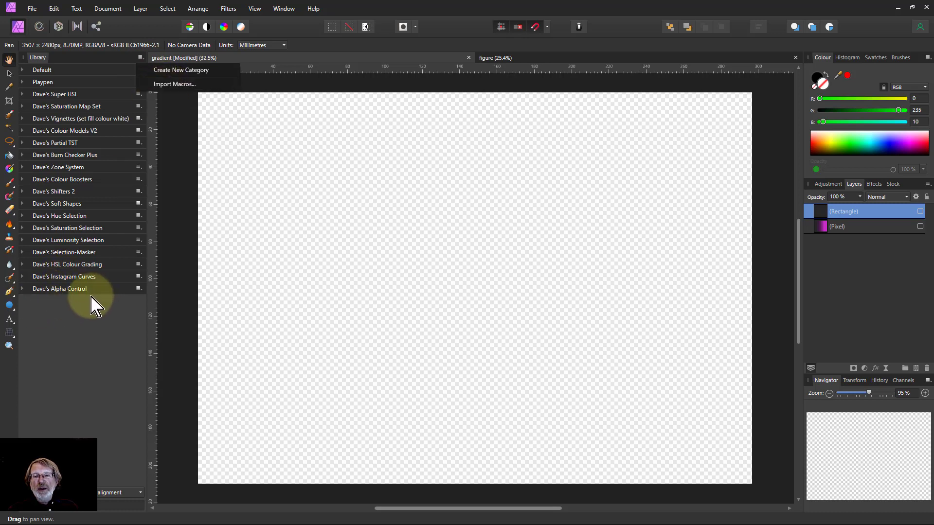
{"action": "left_click", "coordinate": [58, 304]}
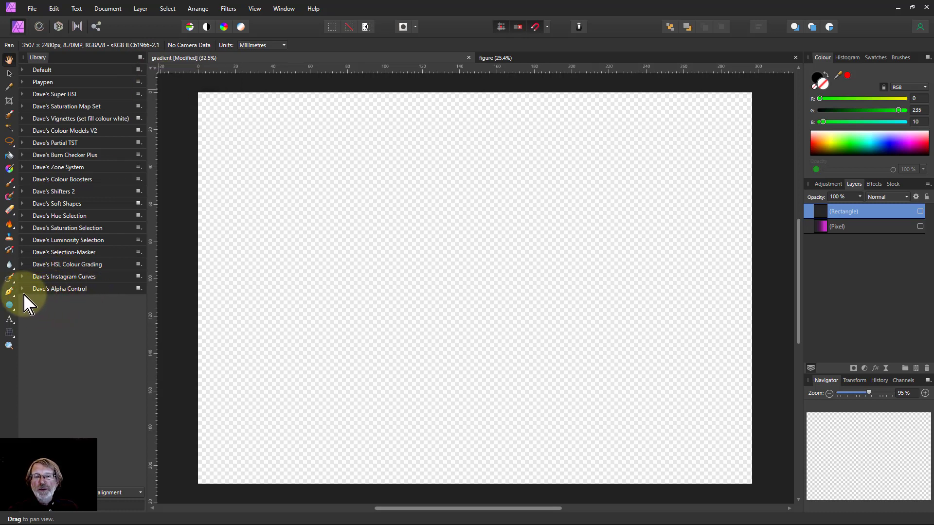
Step: List the Dave's Alpha Control macros and make the Rectangle and magenta gradient layers visible
{"action": "left_click", "coordinate": [23, 289]}
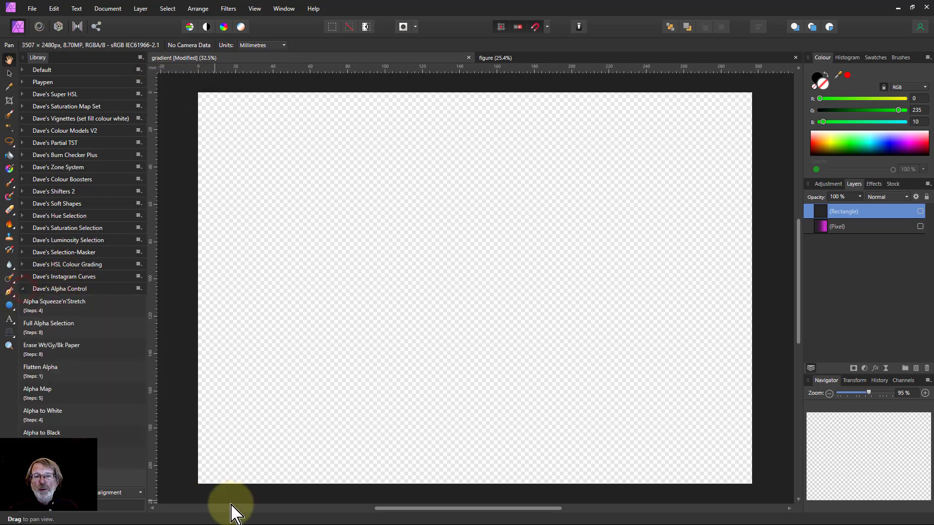
{"action": "left_click", "coordinate": [920, 212]}
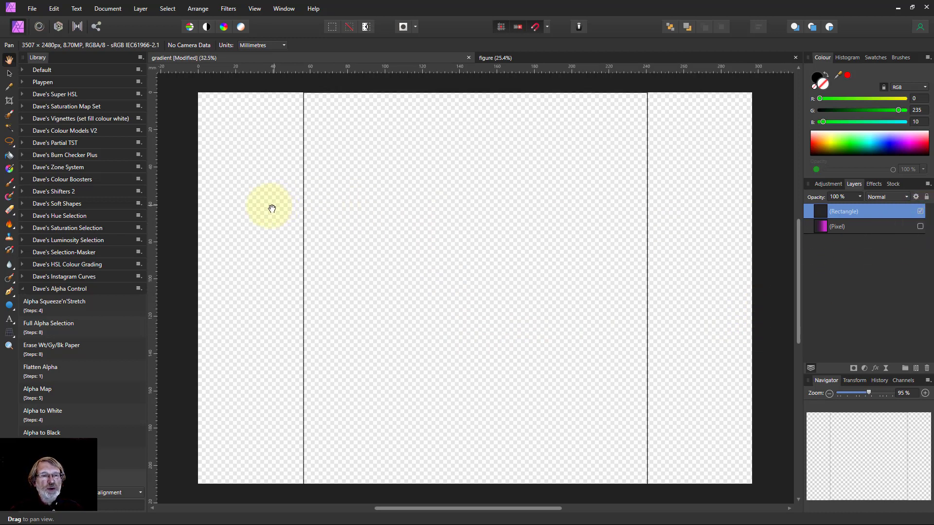
{"action": "left_click", "coordinate": [919, 226]}
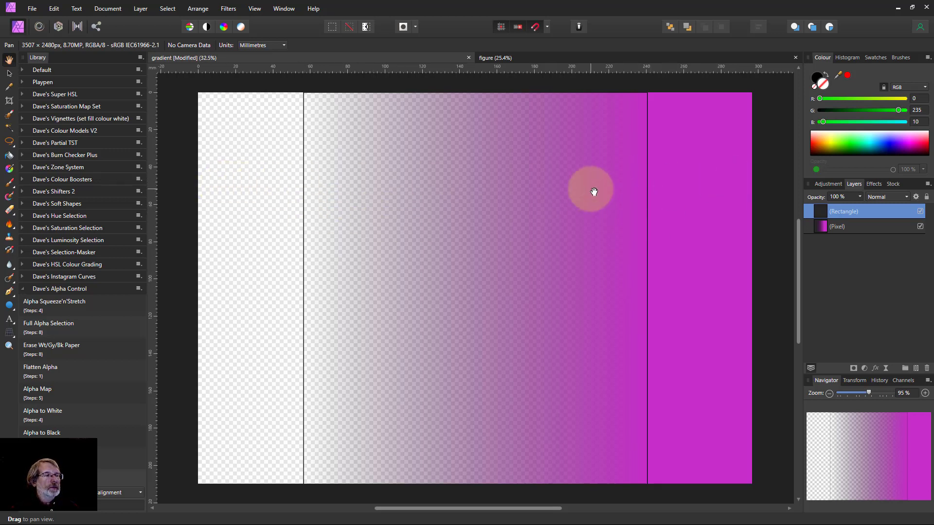
Step: Apply Alpha Squeeze'n'Stretch to the gradient and push its Amount to maximum, then back toward neutral
{"action": "left_click", "coordinate": [43, 305]}
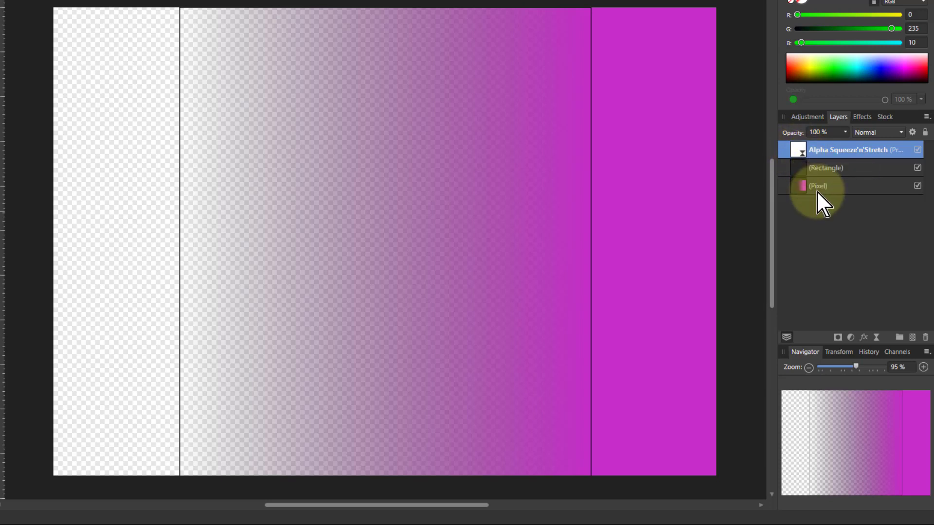
{"action": "double_click", "coordinate": [798, 152]}
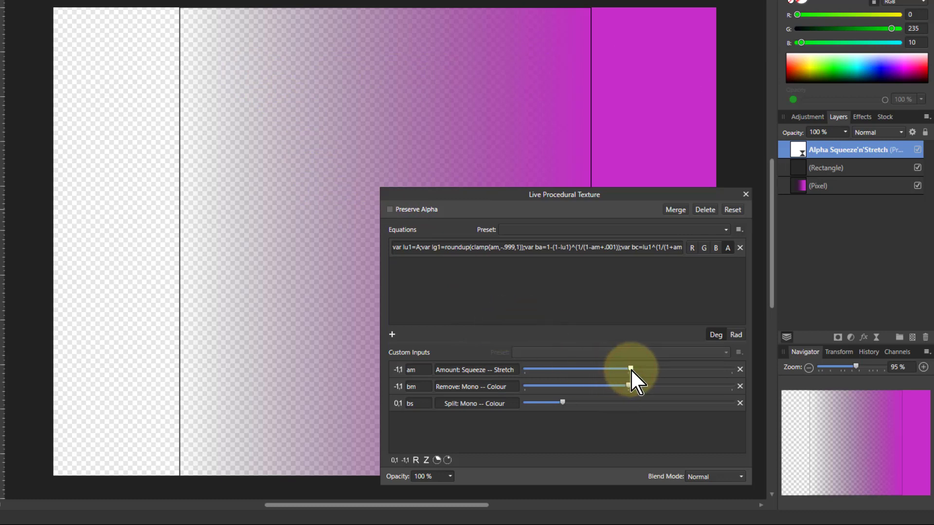
{"action": "left_click_drag", "start_coordinate": [651, 370], "coordinate": [694, 369]}
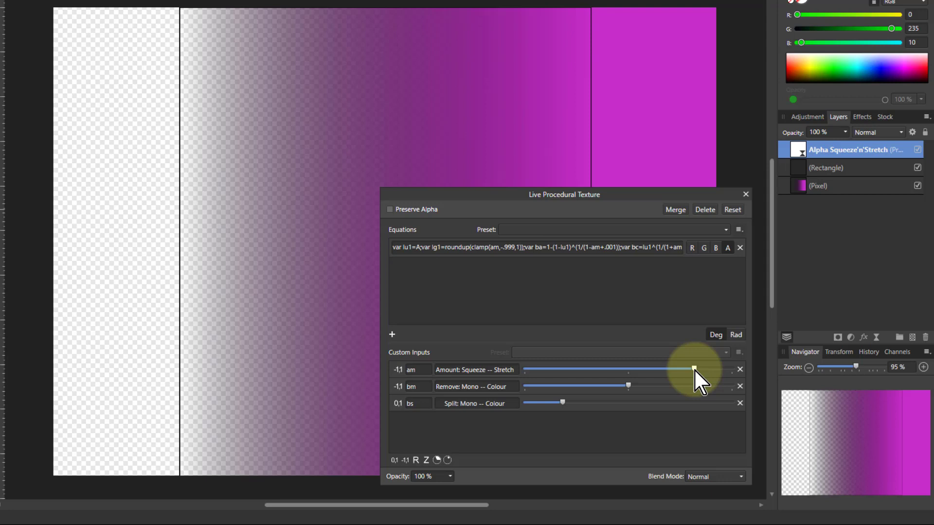
{"action": "left_click_drag", "start_coordinate": [701, 369], "coordinate": [734, 369]}
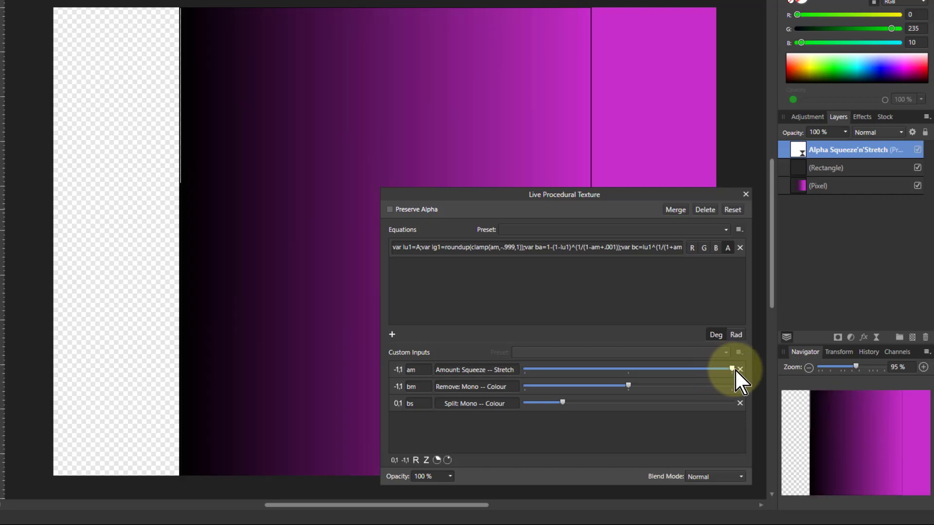
{"action": "left_click_drag", "start_coordinate": [712, 372], "coordinate": [622, 389]}
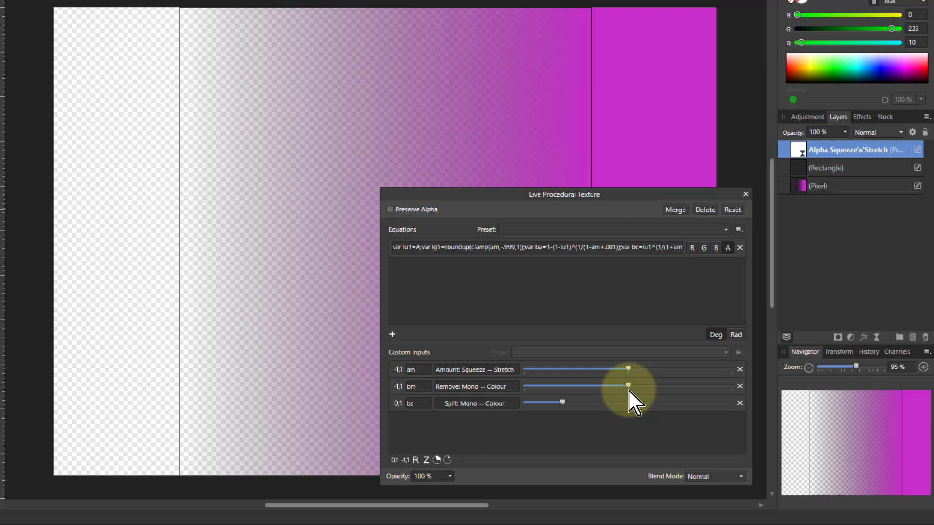
Step: Raise Amount, adjust Mono–Colour removal, and shift the Mono–Colour split point right
{"action": "left_click", "coordinate": [689, 370]}
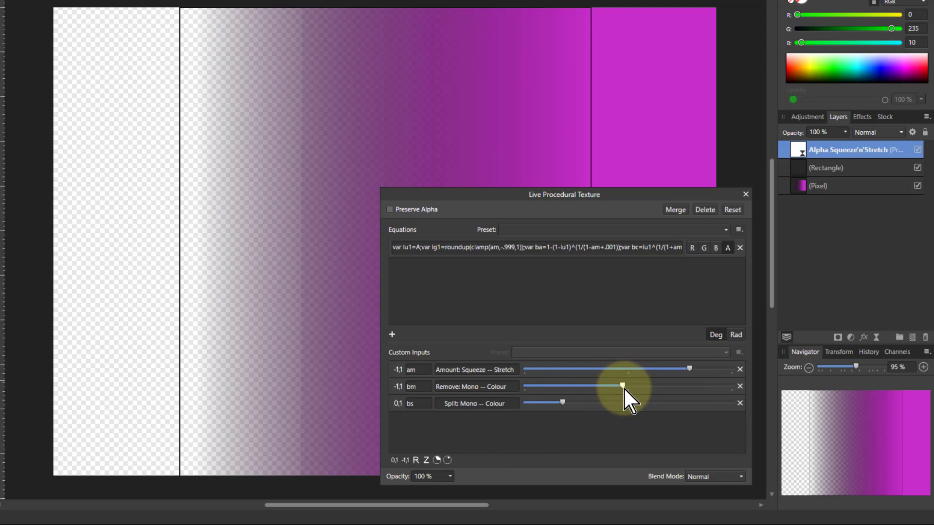
{"action": "left_click_drag", "start_coordinate": [623, 387], "coordinate": [602, 387]}
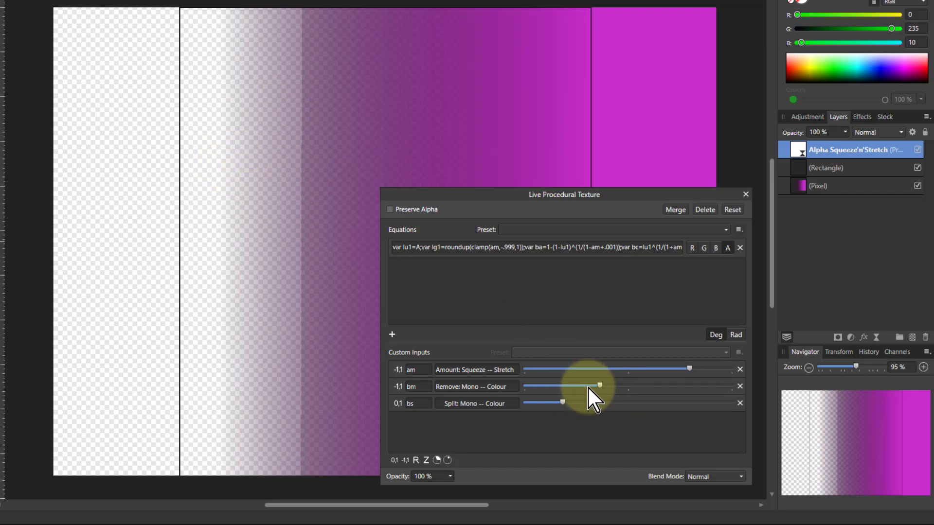
{"action": "left_click_drag", "start_coordinate": [600, 386], "coordinate": [701, 384]}
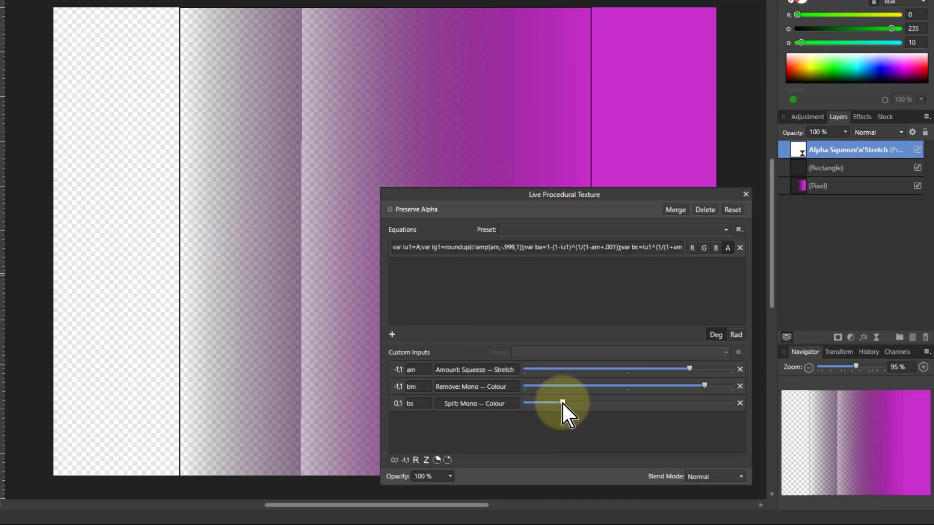
{"action": "mouse_move", "coordinate": [563, 402]}
{"action": "left_mouse_down"}
{"action": "mouse_move", "coordinate": [582, 402]}
{"action": "mouse_move", "coordinate": [559, 403]}
{"action": "left_mouse_up"}
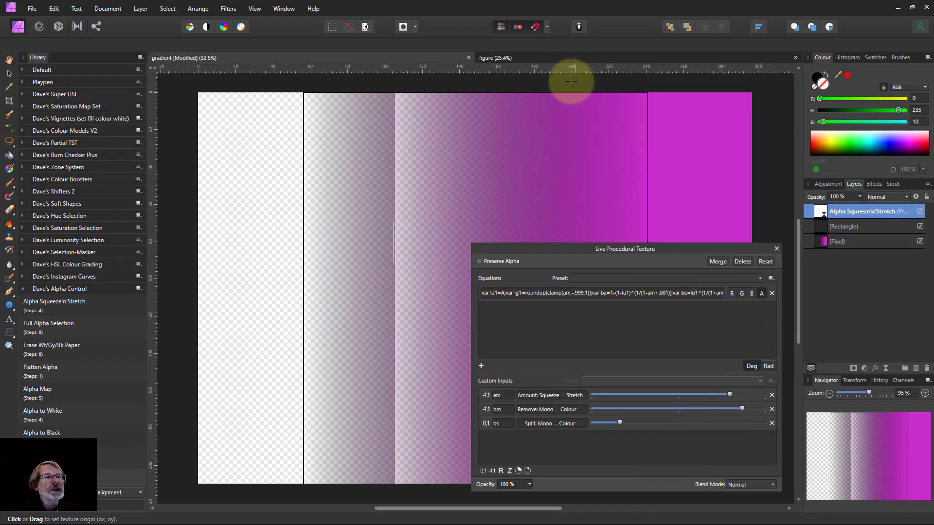
Step: On the figure portrait, hide the Background layer to check the cut-out's left-side hair, ending with it hidden
{"action": "left_click", "coordinate": [560, 57]}
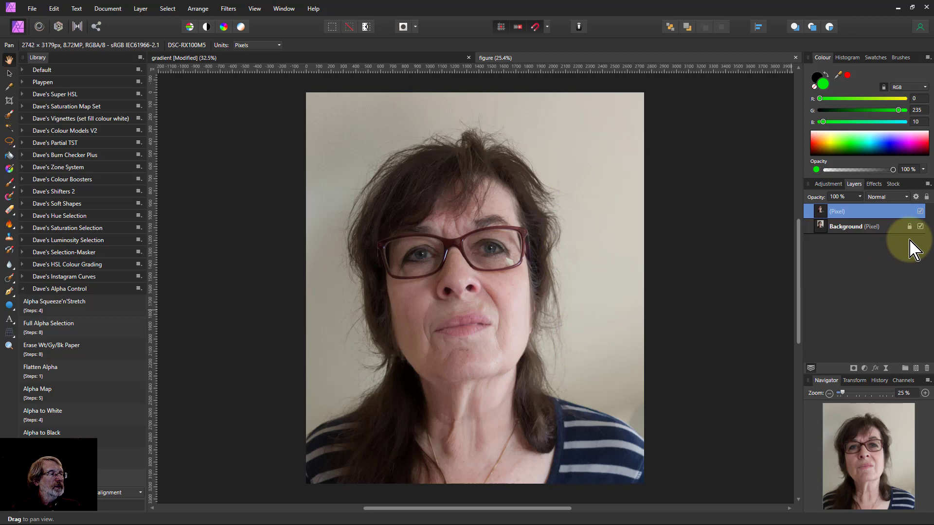
{"action": "left_click", "coordinate": [920, 227]}
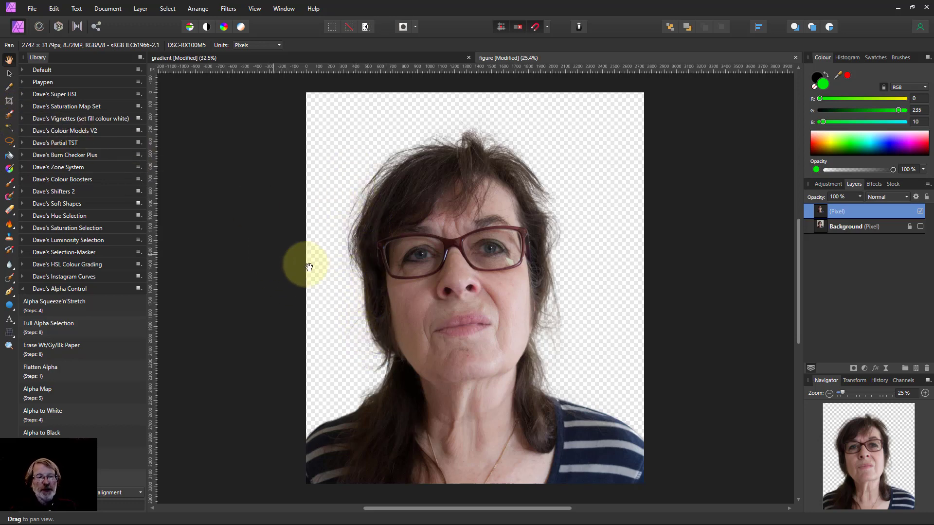
{"action": "scroll", "coordinate": [309, 267], "scroll_direction": "up", "scroll_amount": 6}
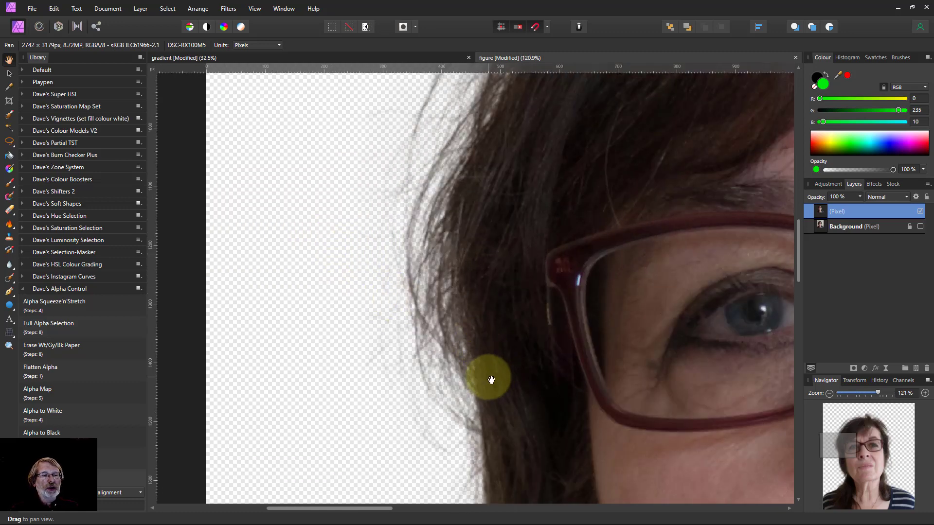
{"action": "left_click_drag", "start_coordinate": [491, 380], "coordinate": [473, 383]}
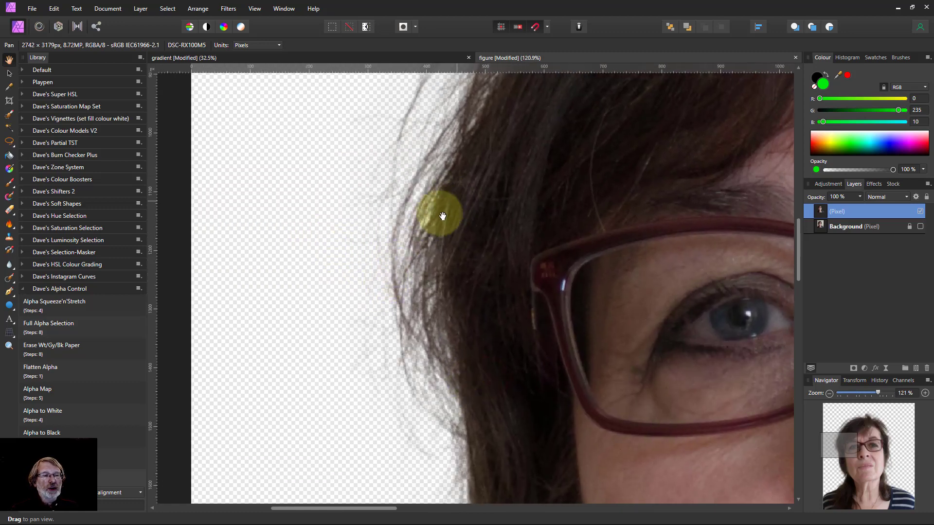
{"action": "left_click", "coordinate": [920, 226]}
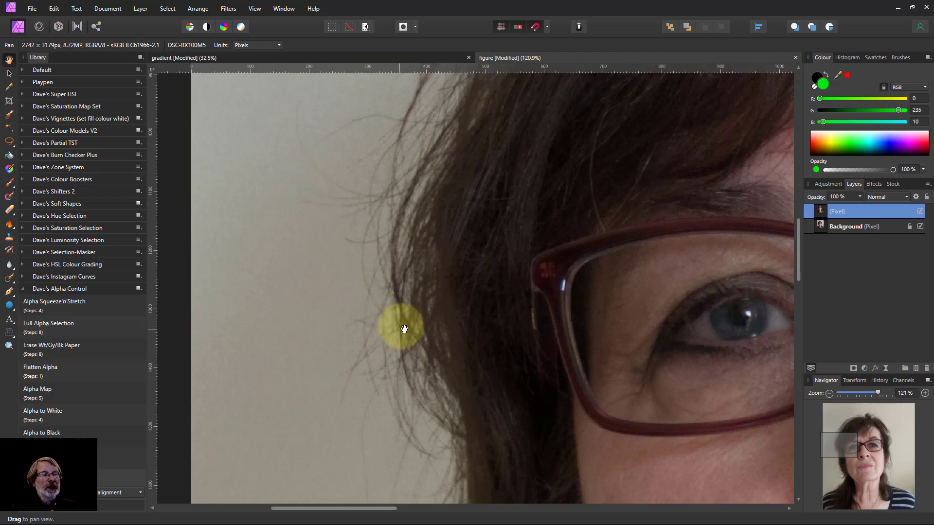
{"action": "left_click", "coordinate": [920, 226]}
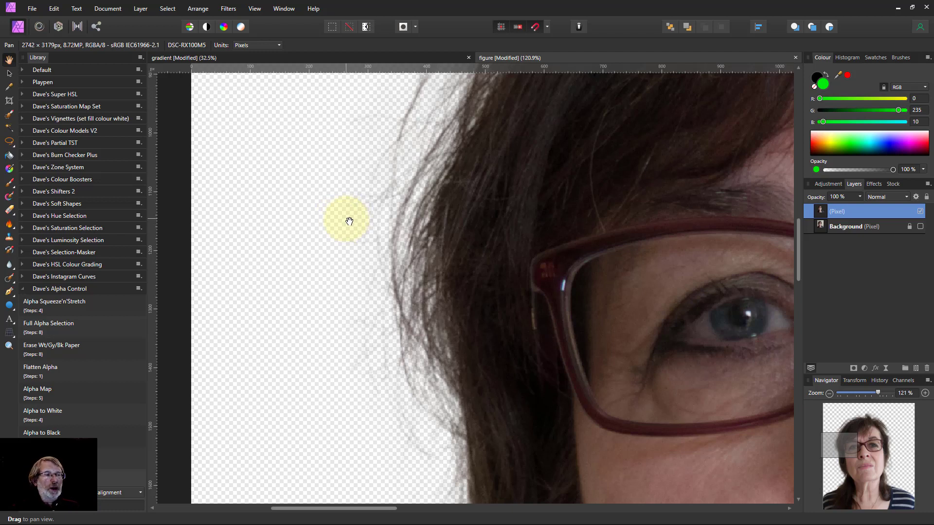
Step: Run Alpha Squeeze'n'Stretch on the cut-out, nest it in the (Pixel) layer, and open its settings
{"action": "left_click", "coordinate": [59, 310]}
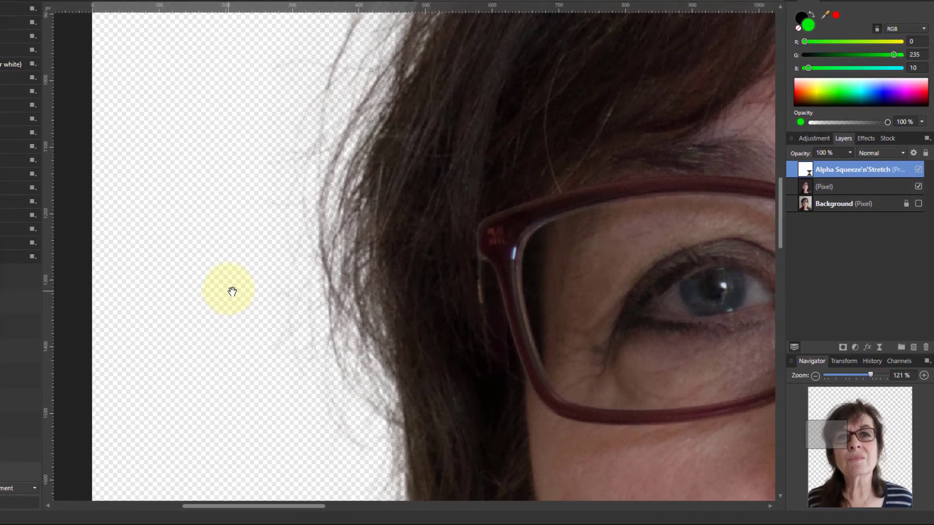
{"action": "mouse_move", "coordinate": [803, 172]}
{"action": "left_mouse_down"}
{"action": "mouse_move", "coordinate": [814, 179]}
{"action": "mouse_move", "coordinate": [807, 187]}
{"action": "left_mouse_up"}
{"action": "left_click", "coordinate": [793, 170]}
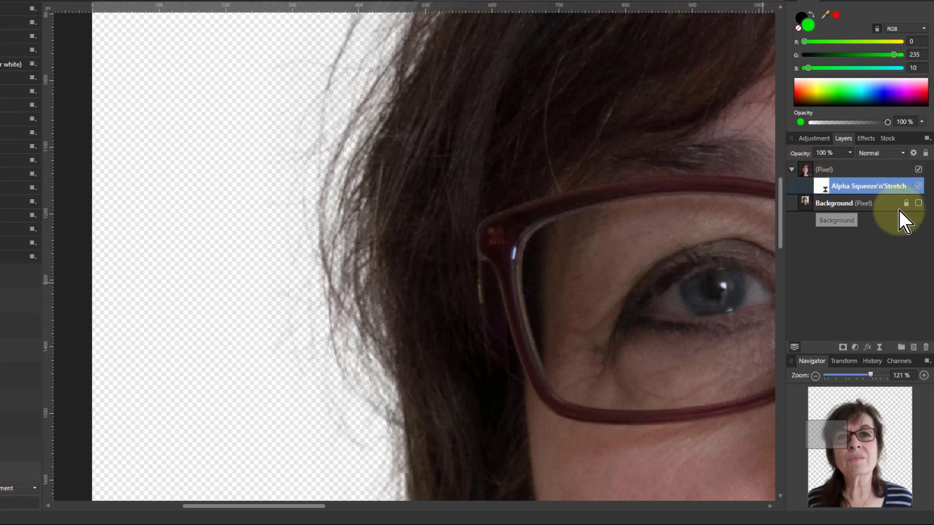
{"action": "double_click", "coordinate": [823, 187]}
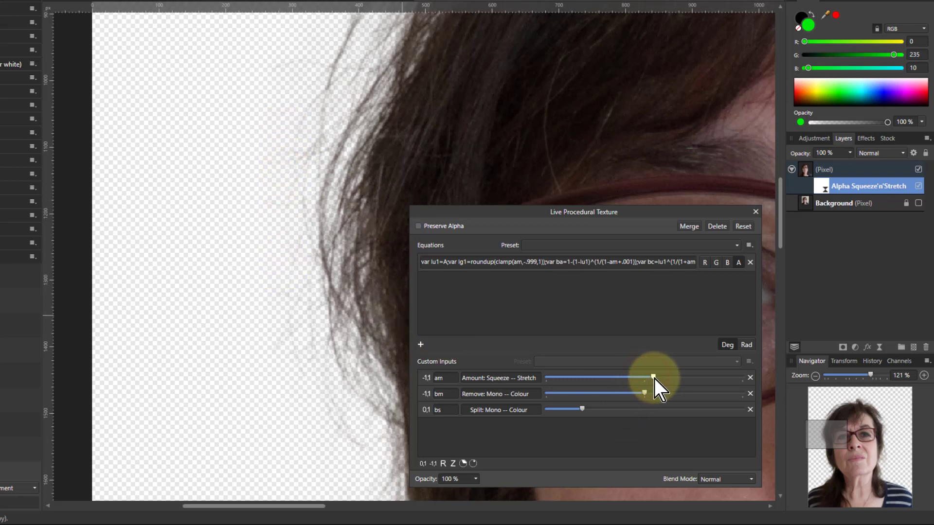
Step: Push Amount to maximum, lower colour removal to keep strand colour, then close the texture settings
{"action": "left_click_drag", "start_coordinate": [678, 378], "coordinate": [705, 377]}
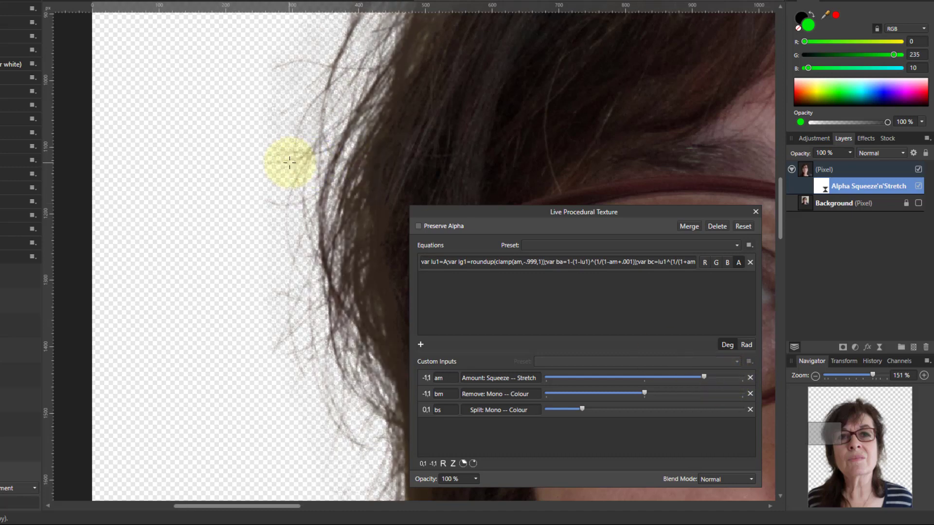
{"action": "scroll", "coordinate": [262, 145], "scroll_direction": "up", "scroll_amount": 5}
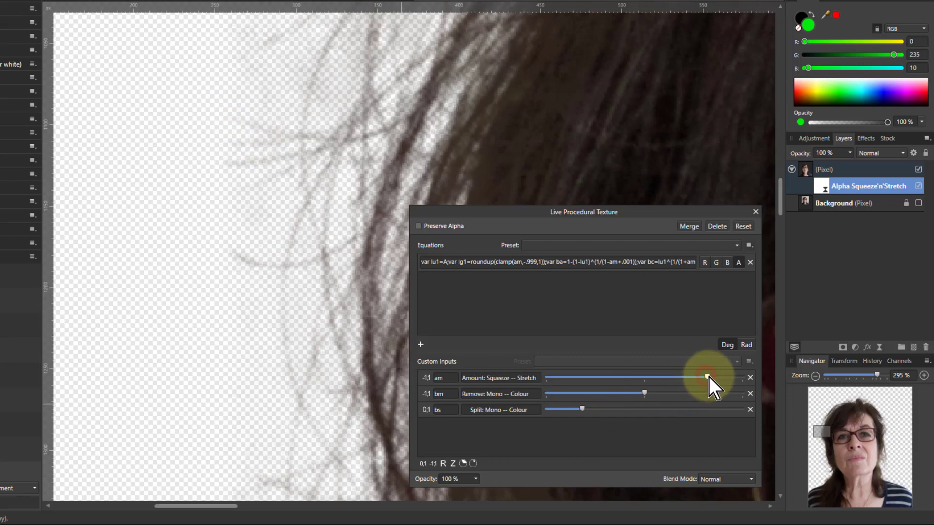
{"action": "mouse_move", "coordinate": [708, 377]}
{"action": "left_mouse_down"}
{"action": "mouse_move", "coordinate": [742, 378]}
{"action": "mouse_move", "coordinate": [550, 387]}
{"action": "mouse_move", "coordinate": [722, 386]}
{"action": "left_mouse_up"}
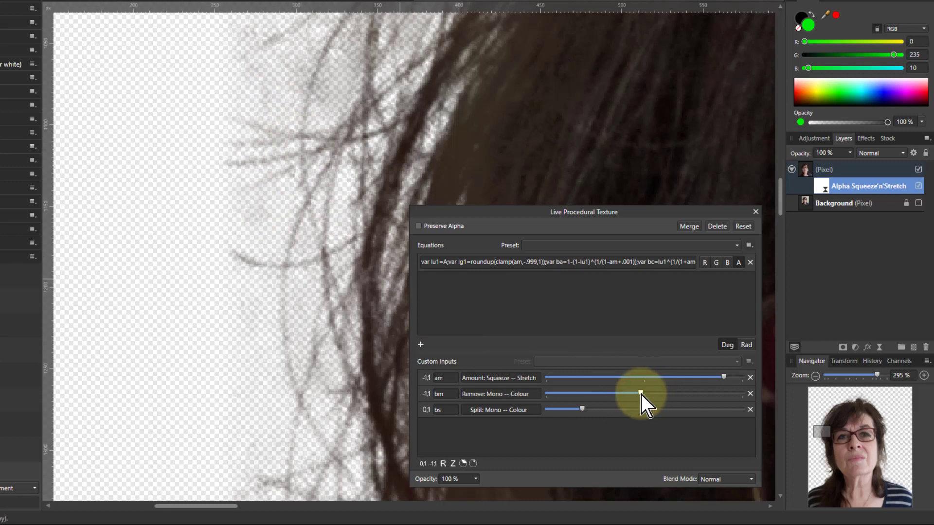
{"action": "left_click_drag", "start_coordinate": [641, 395], "coordinate": [598, 396]}
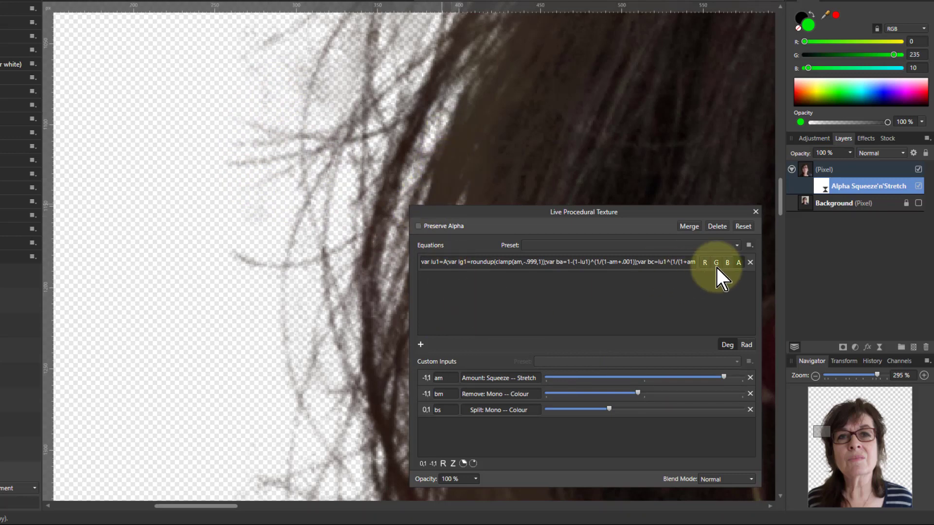
{"action": "left_click", "coordinate": [755, 212]}
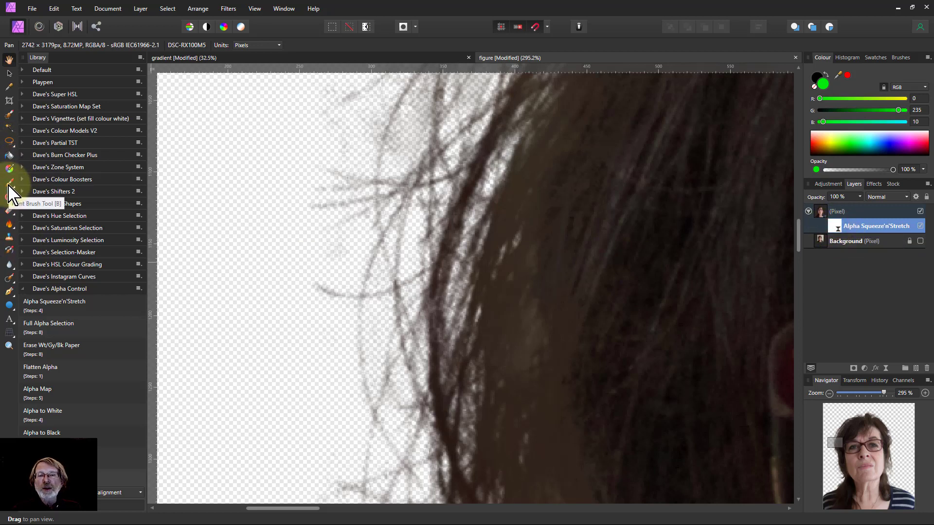
Step: Paint black at 50% opacity over the top, side and upper-left hair edges
{"action": "left_click", "coordinate": [9, 183]}
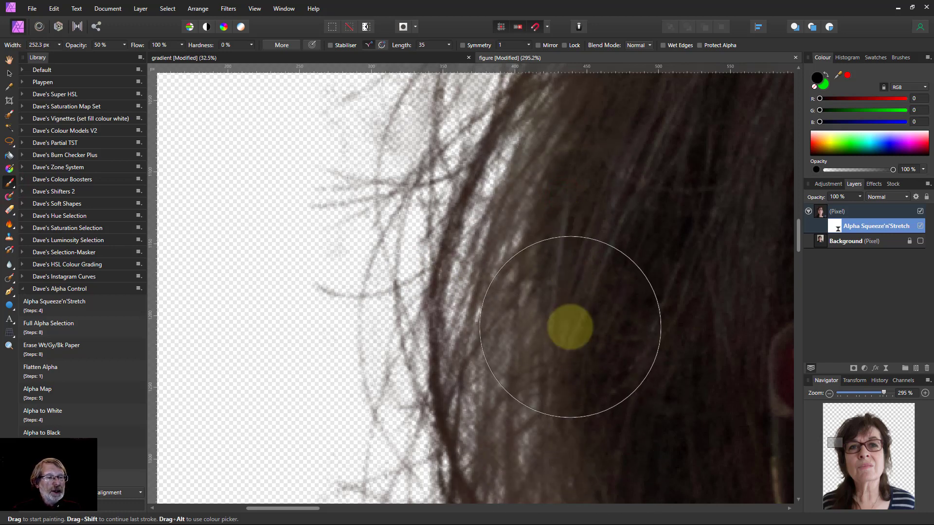
{"action": "scroll", "coordinate": [554, 326], "scroll_direction": "down", "scroll_amount": 4}
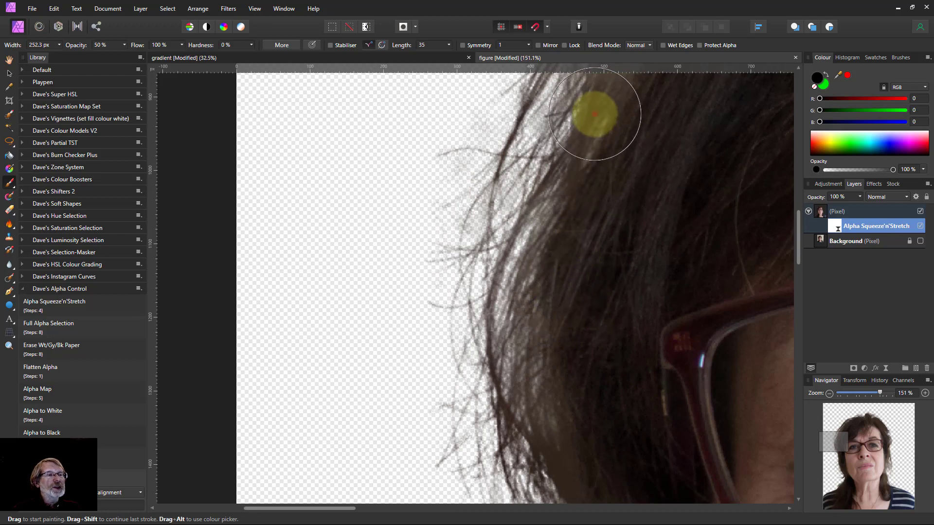
{"action": "mouse_move", "coordinate": [595, 114]}
{"action": "left_mouse_down"}
{"action": "mouse_move", "coordinate": [584, 106]}
{"action": "mouse_move", "coordinate": [555, 258]}
{"action": "mouse_move", "coordinate": [559, 467]}
{"action": "mouse_move", "coordinate": [575, 494]}
{"action": "left_mouse_up"}
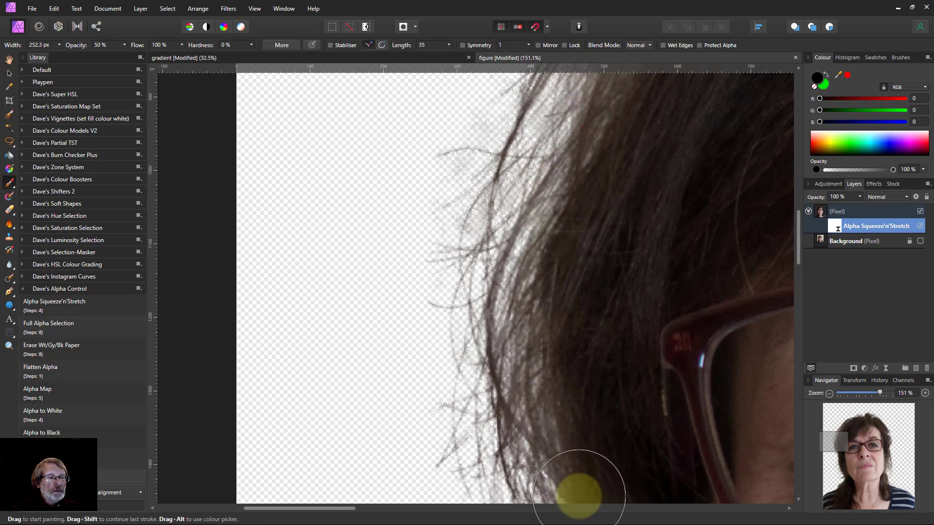
{"action": "mouse_move", "coordinate": [553, 377]}
{"action": "left_mouse_down"}
{"action": "mouse_move", "coordinate": [561, 273]}
{"action": "mouse_move", "coordinate": [567, 479]}
{"action": "mouse_move", "coordinate": [554, 444]}
{"action": "mouse_move", "coordinate": [567, 164]}
{"action": "left_mouse_up"}
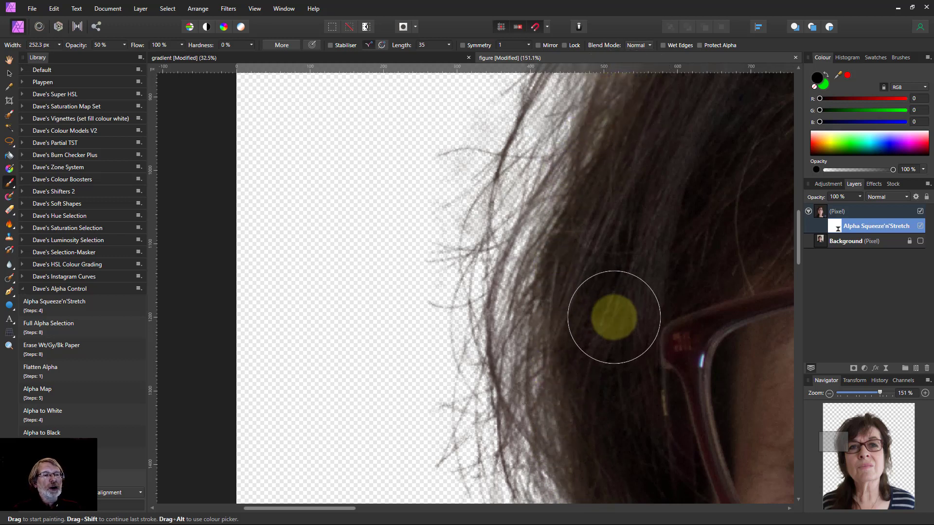
{"action": "mouse_move", "coordinate": [444, 202]}
{"action": "left_mouse_down"}
{"action": "mouse_move", "coordinate": [444, 176]}
{"action": "mouse_move", "coordinate": [423, 200]}
{"action": "left_mouse_up"}
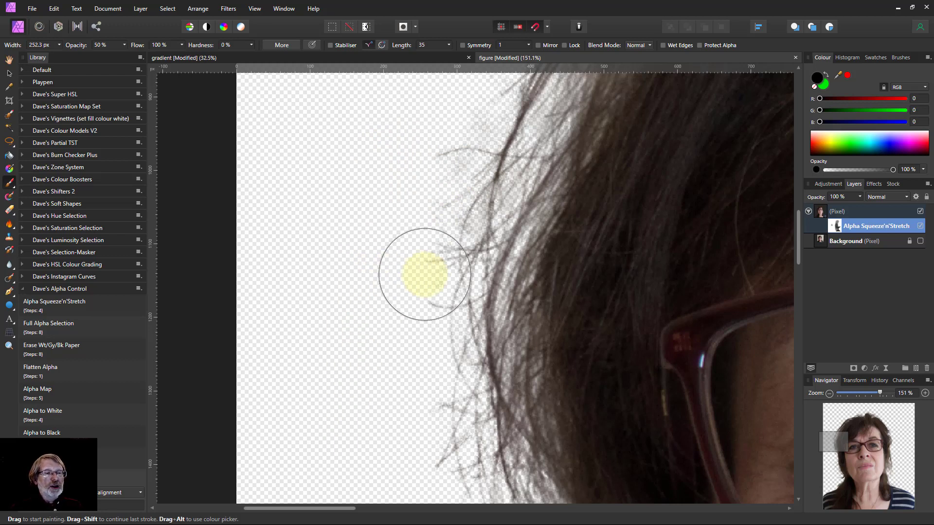
Step: Toggle Background, (Pixel) and Alpha Squeeze'n'Stretch to compare, leaving Background hidden and the effect on
{"action": "left_click", "coordinate": [920, 241]}
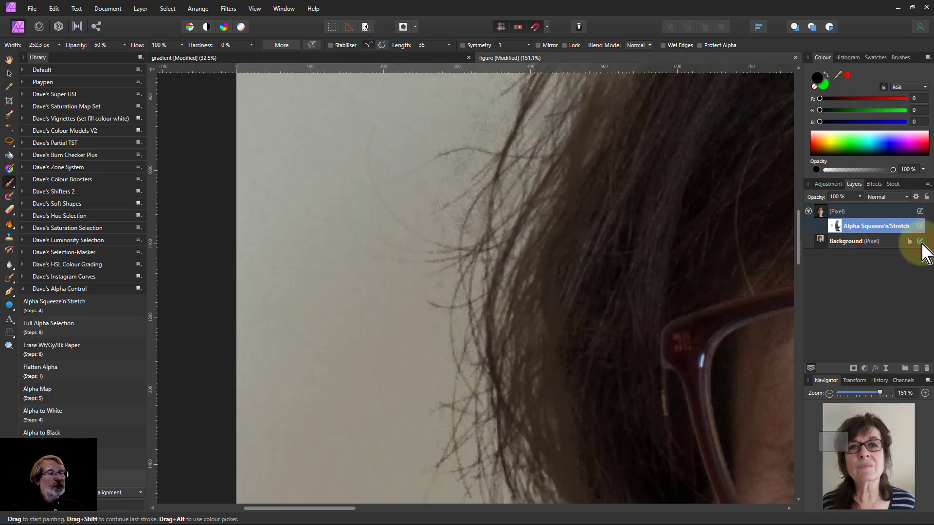
{"action": "left_click", "coordinate": [920, 211]}
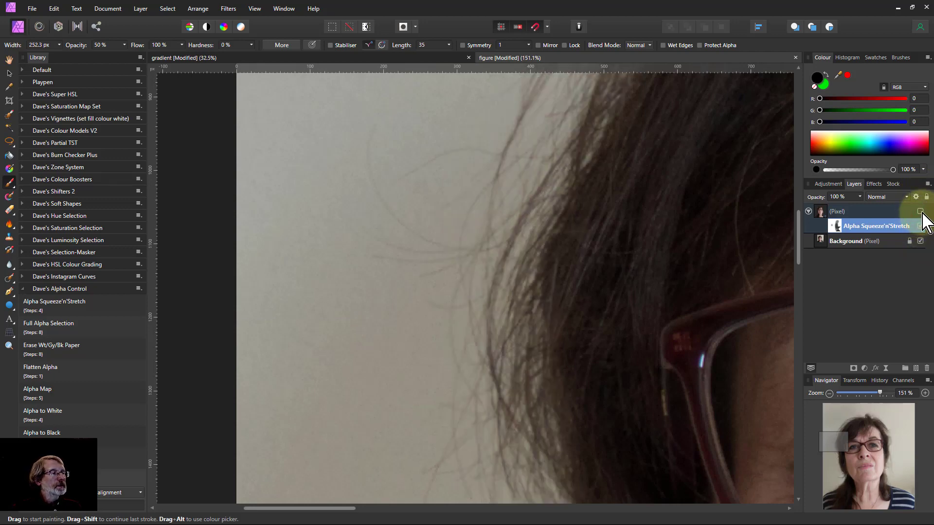
{"action": "left_click", "coordinate": [920, 212]}
{"action": "left_click", "coordinate": [920, 241]}
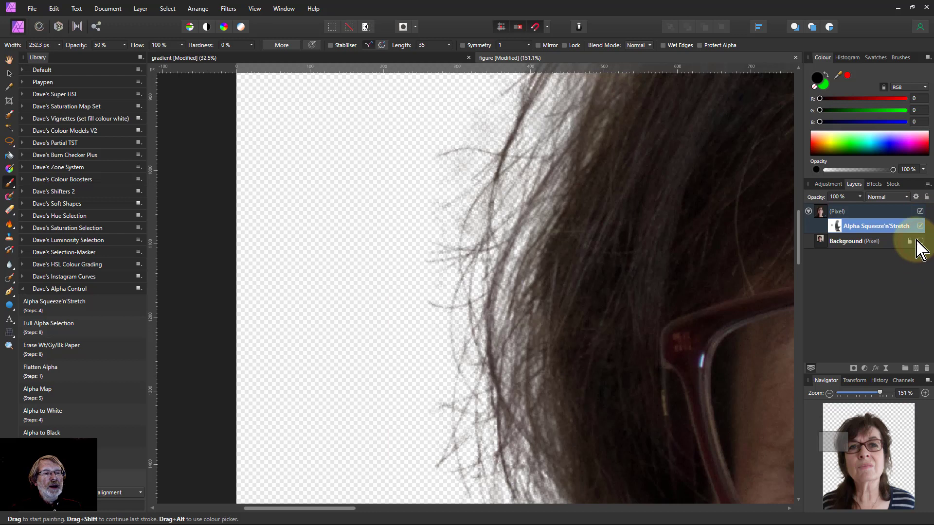
{"action": "left_click", "coordinate": [920, 225]}
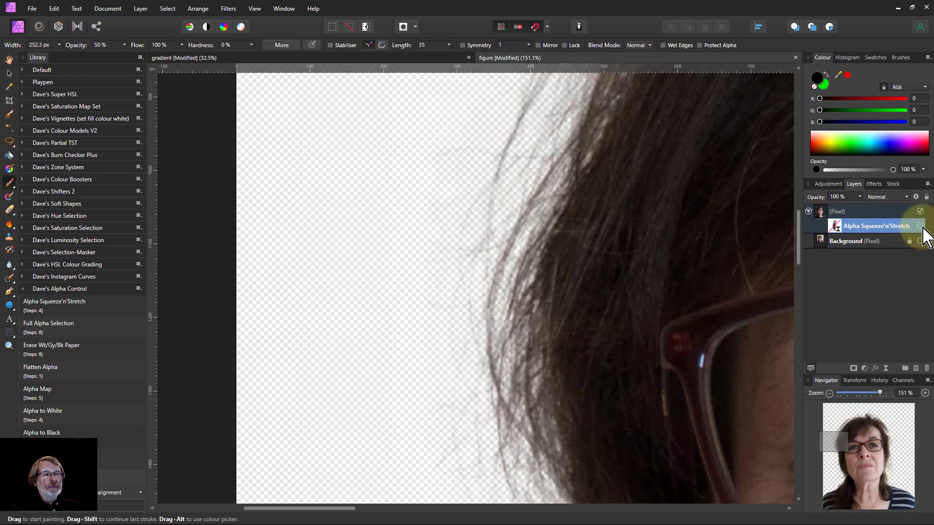
{"action": "left_click", "coordinate": [920, 225]}
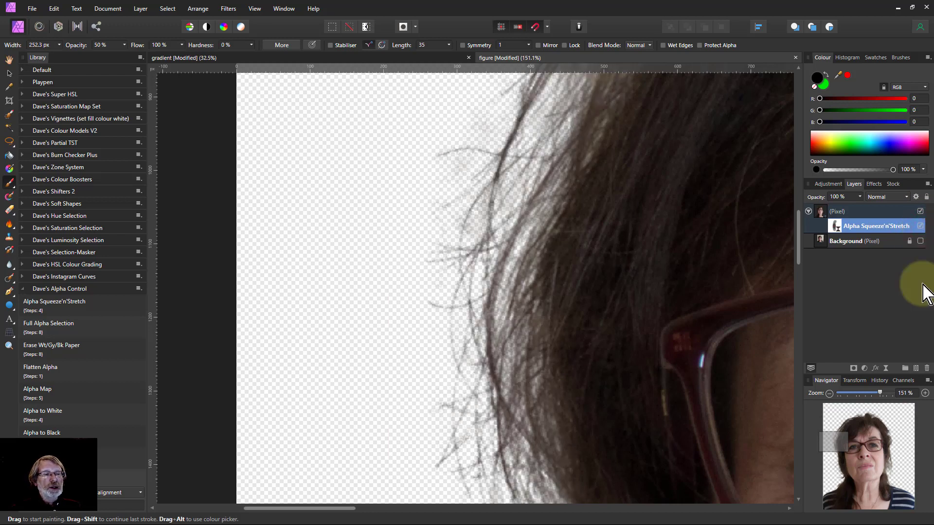